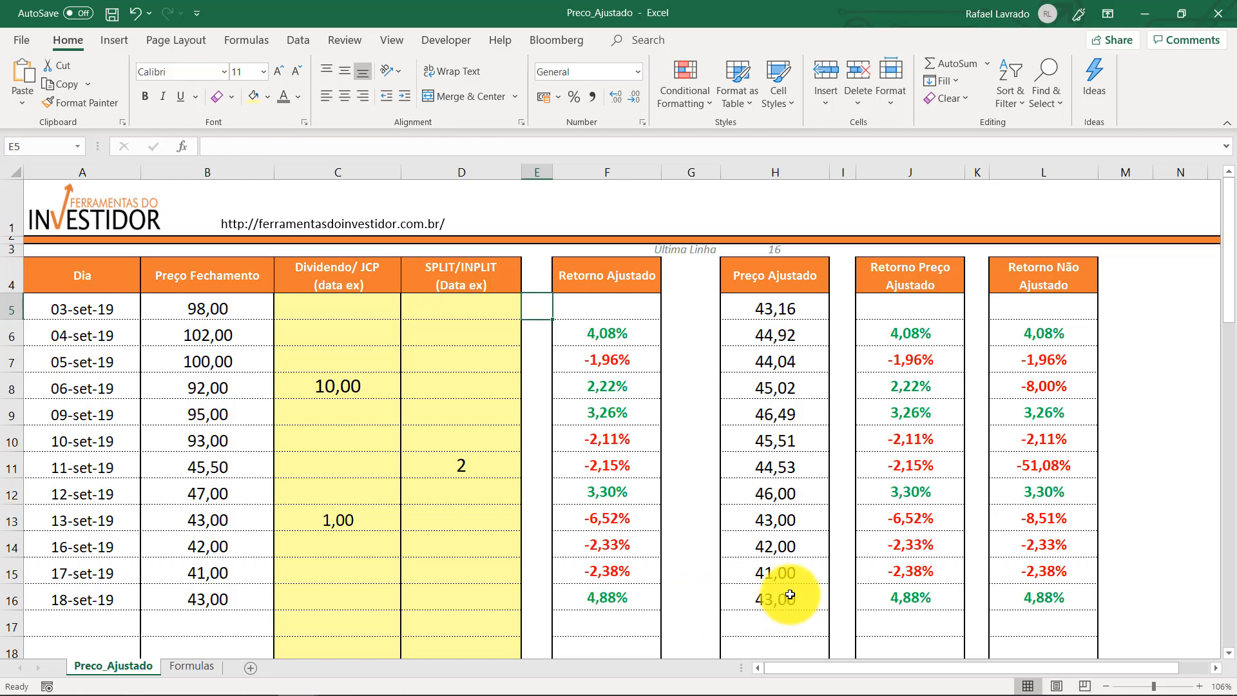
# Inspect the Retorno Ajustado formula in F6, along with the split factor in D11 and the adjusted prices in H5 and H16.
pyautogui.click(790, 306)
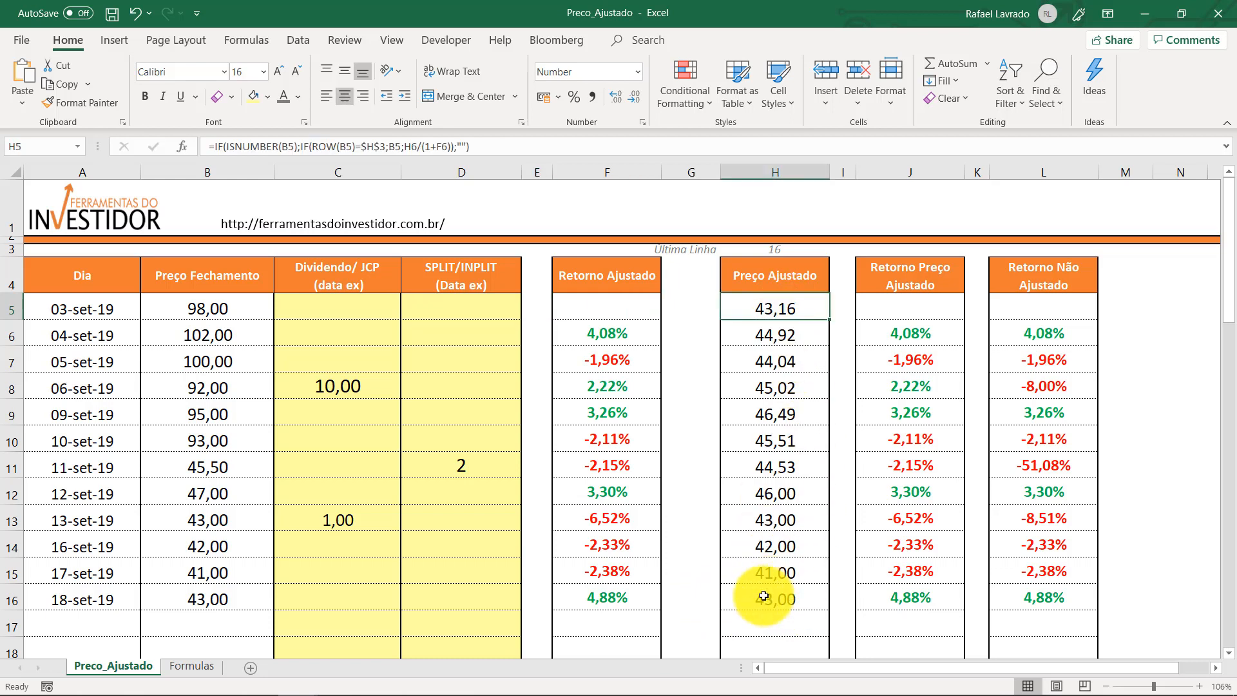
pyautogui.click(784, 600)
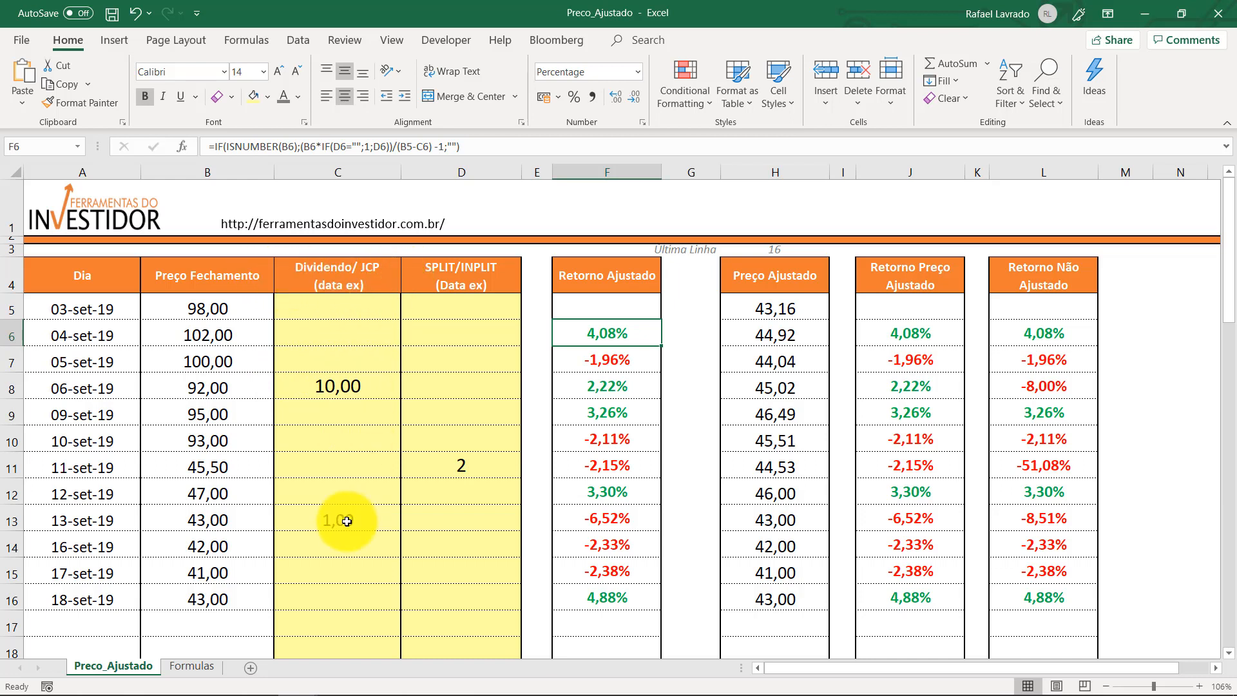
pyautogui.click(451, 459)
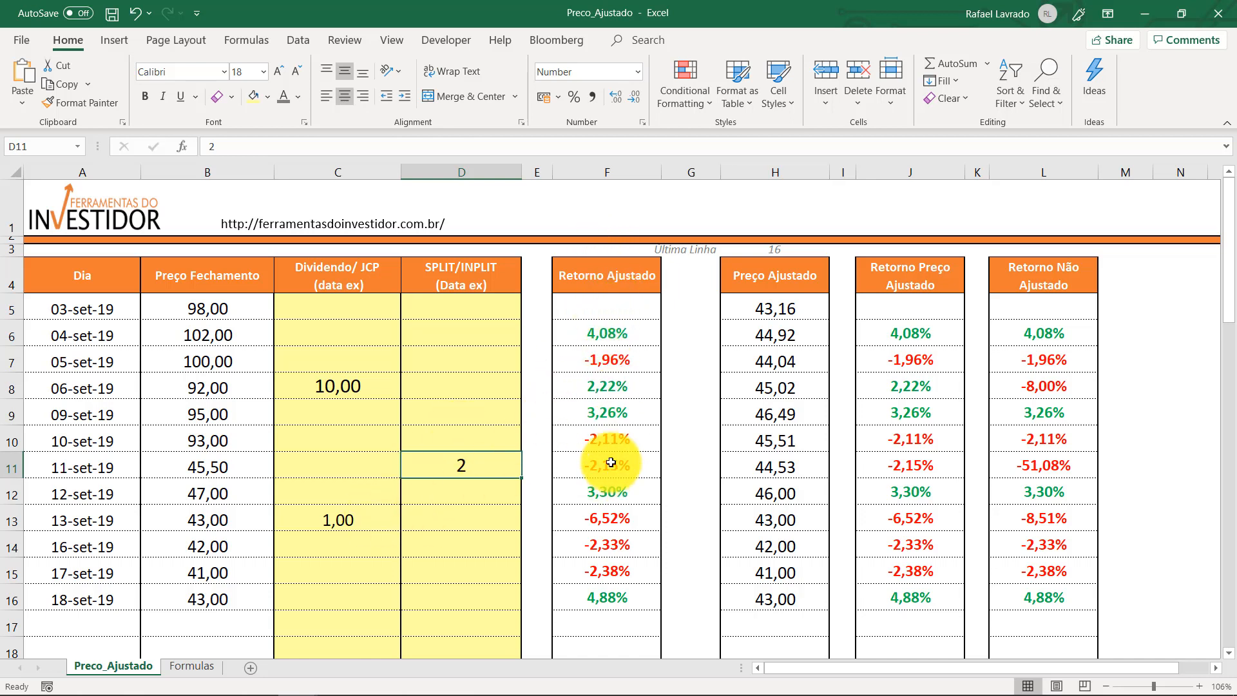
pyautogui.click(593, 337)
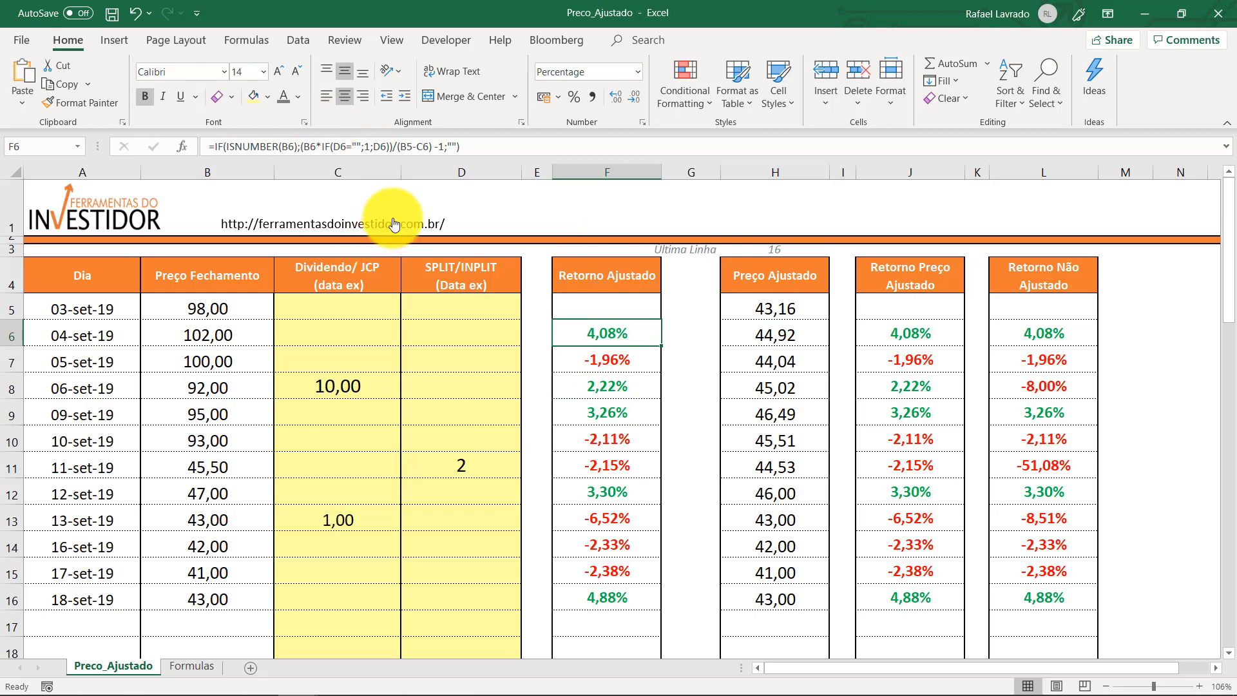
pyautogui.click(316, 147)
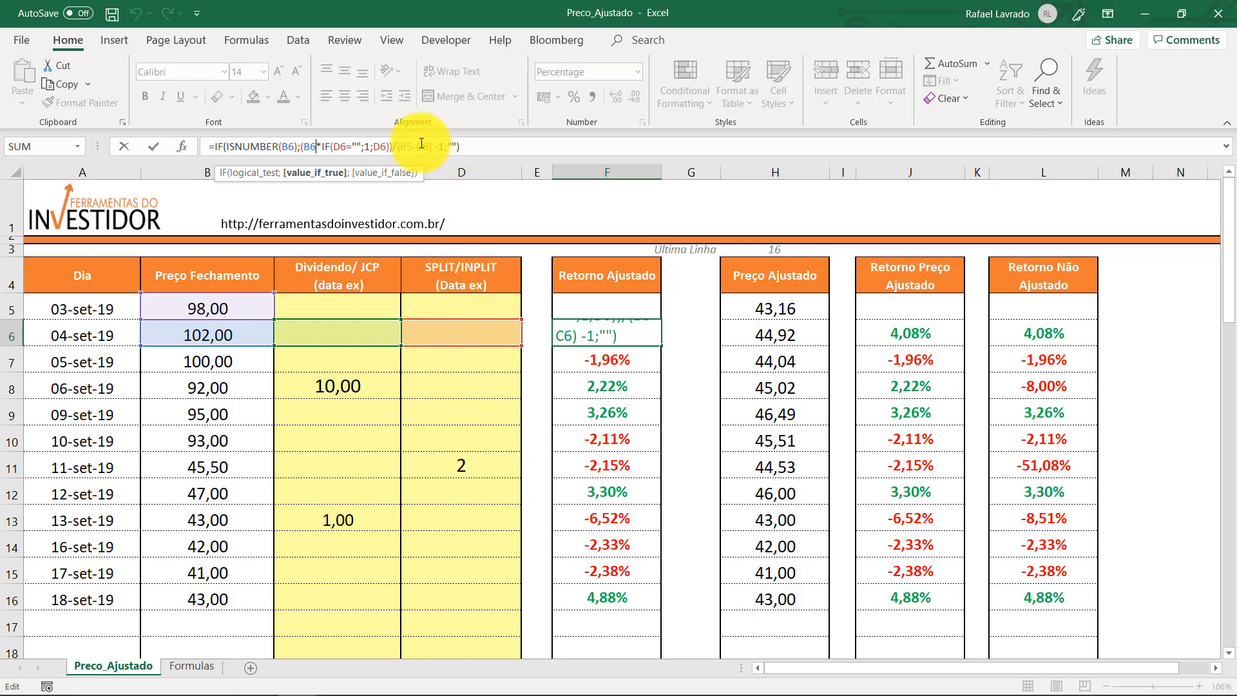
pyautogui.press('Return')
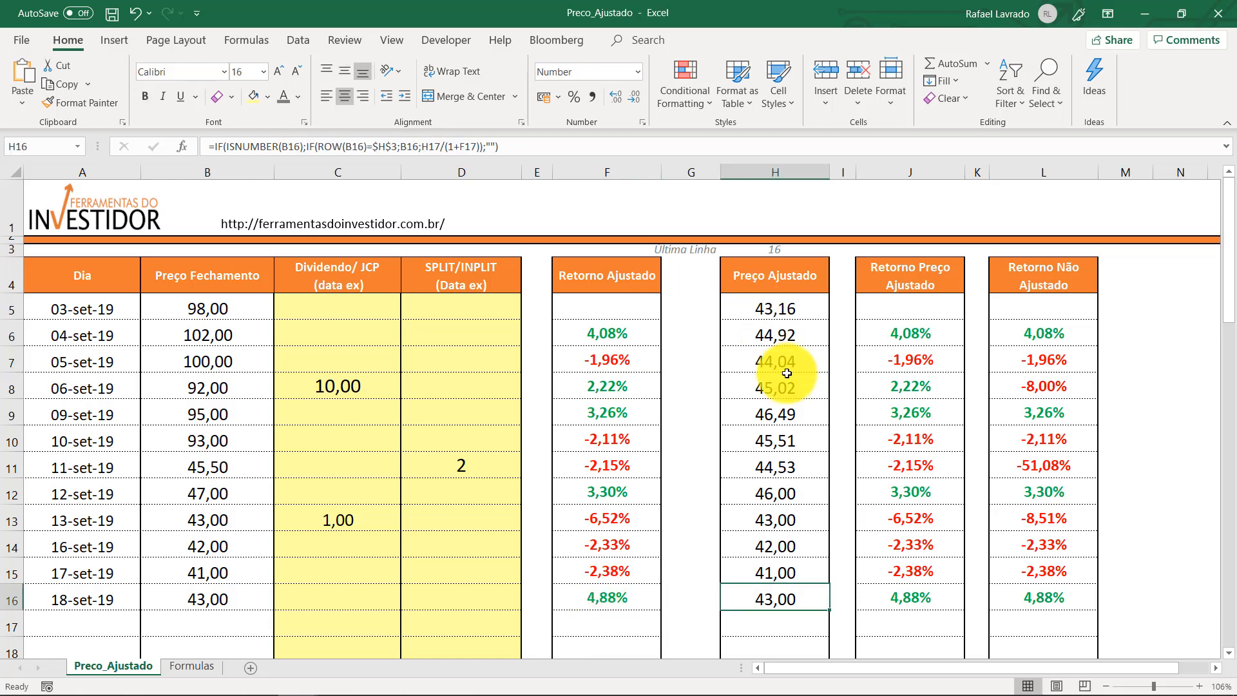
# Examine how the adjusted prices at the end of column H draw on the Retorno Ajustado formulas in F16 and F15.
pyautogui.click(817, 604)
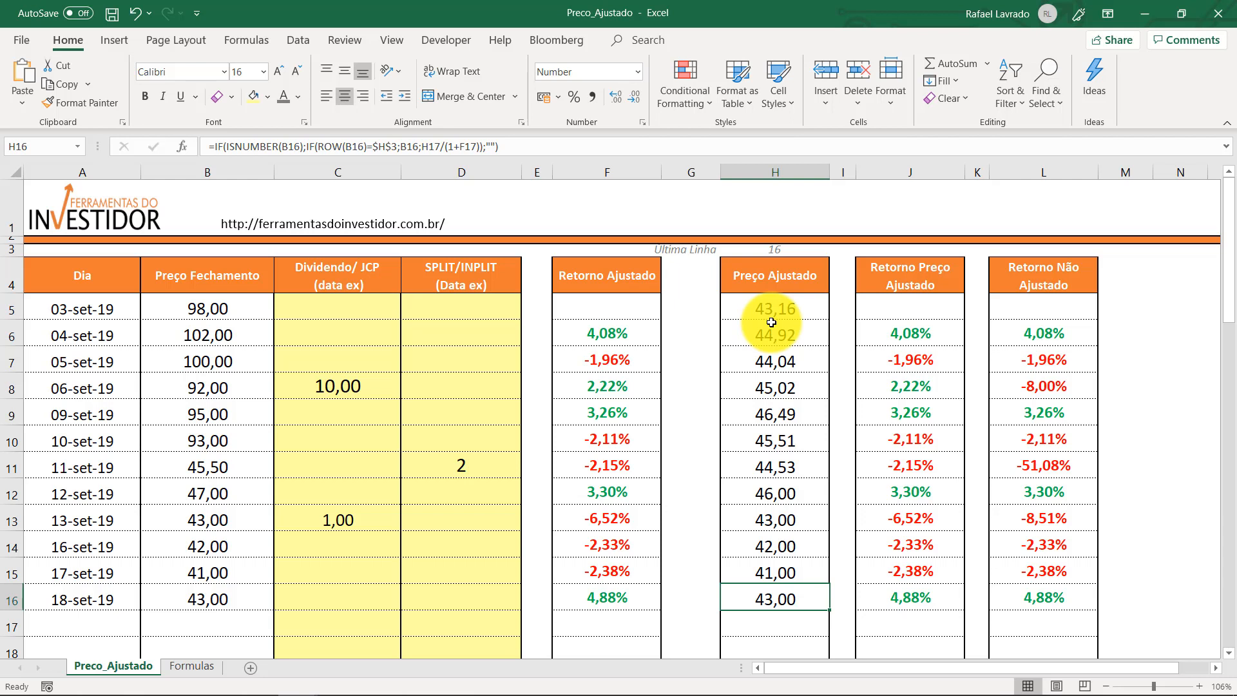
pyautogui.click(654, 600)
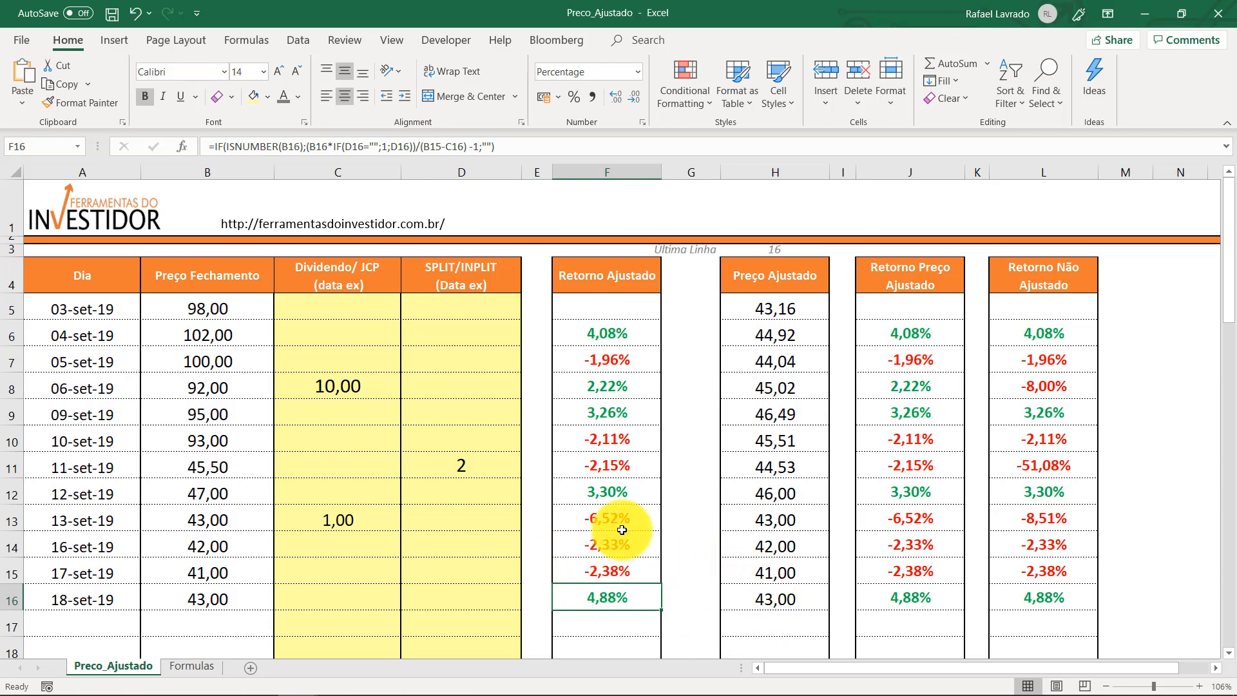
pyautogui.click(192, 666)
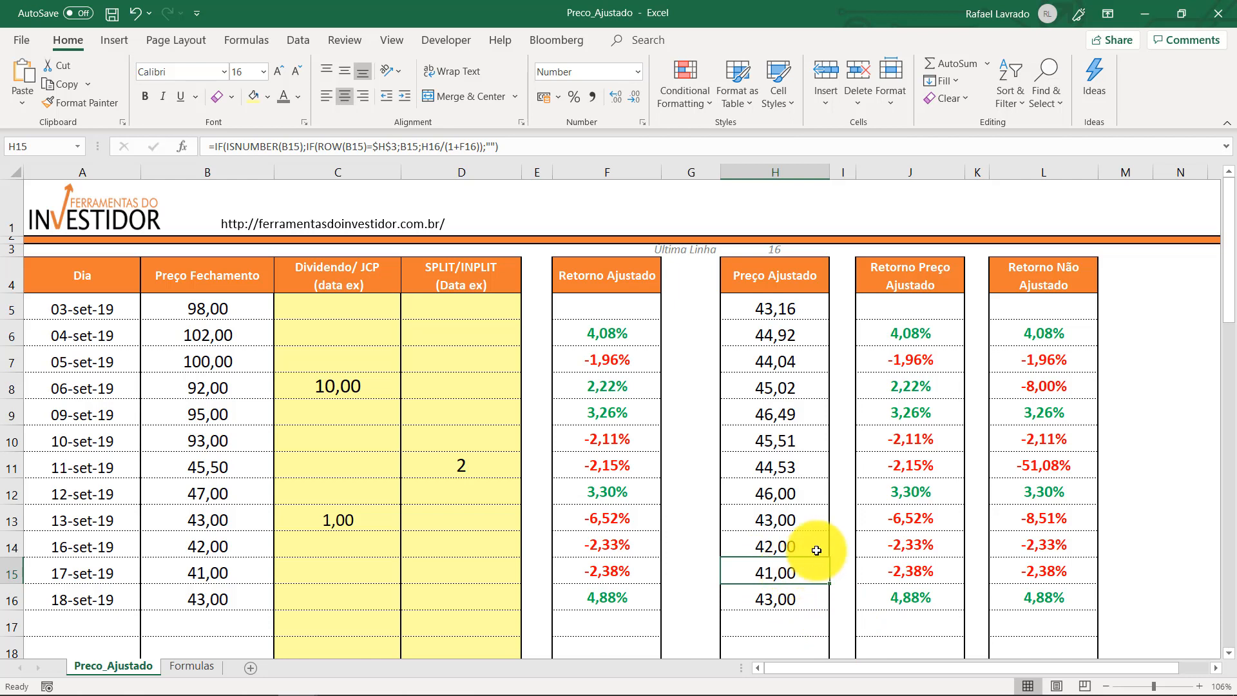
pyautogui.click(626, 573)
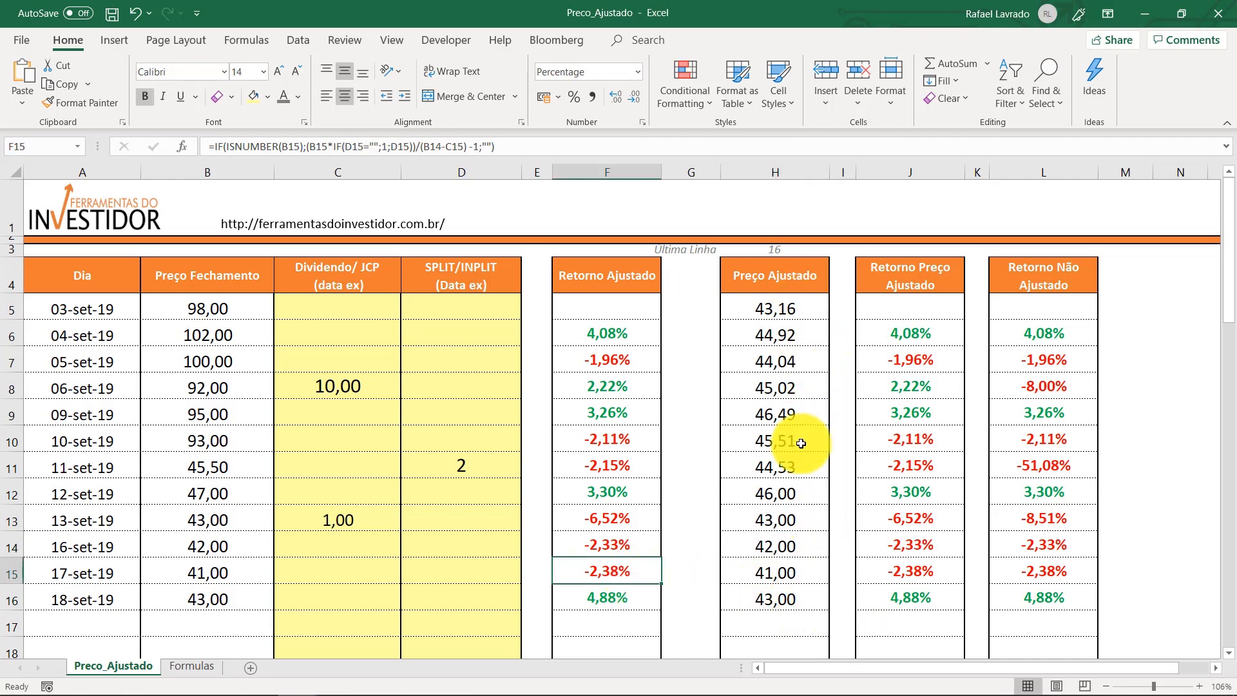
# Inspect the adjusted price formula in H16 and the Última Linha formula in H3 that it references.
pyautogui.click(786, 595)
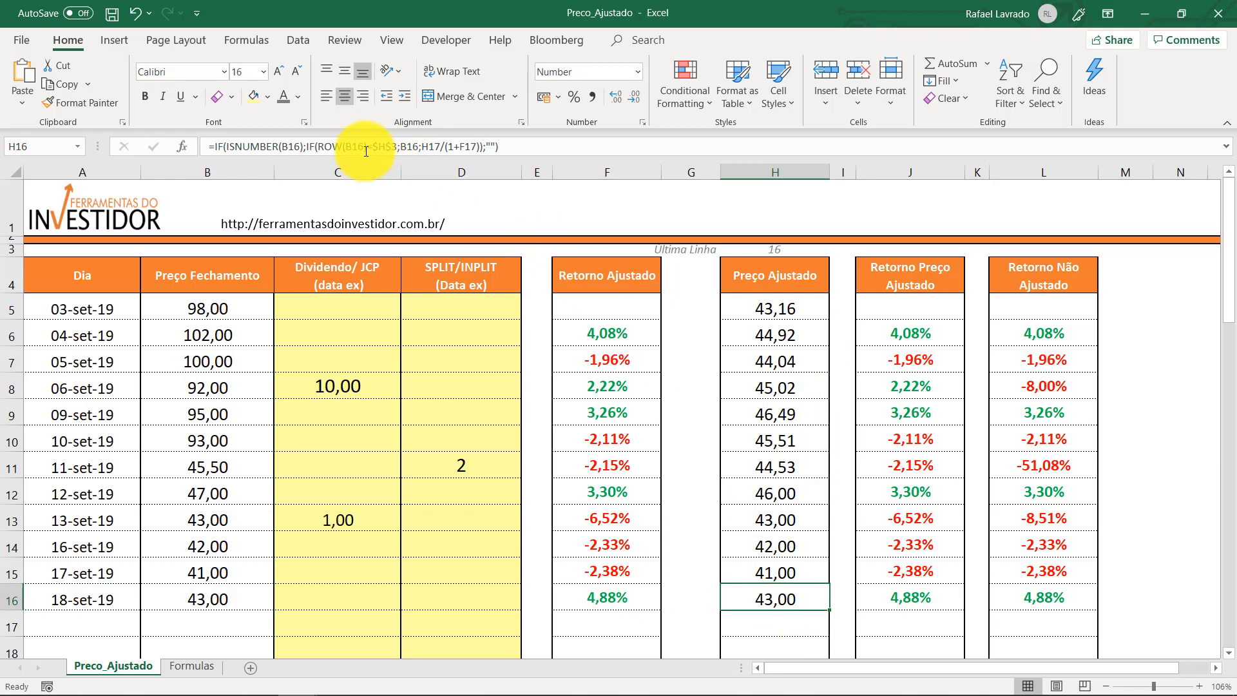
pyautogui.click(772, 247)
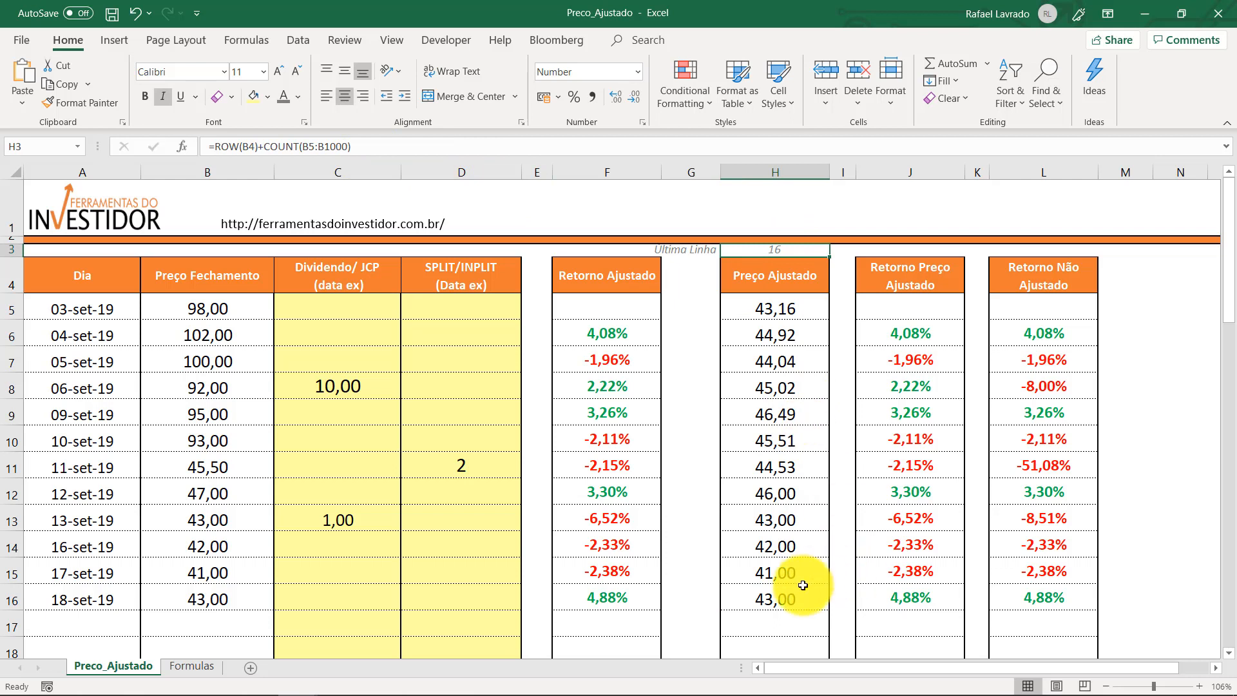
pyautogui.click(802, 586)
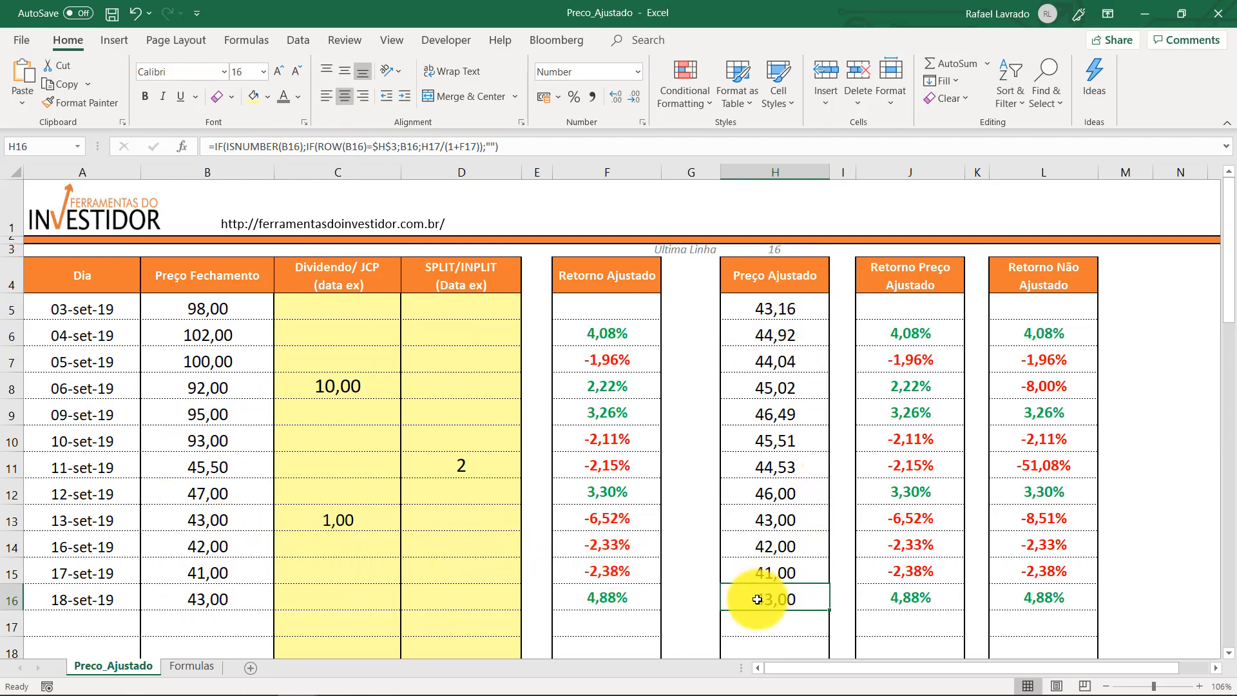
# Compare the adjusted price formulas in H13 and H12 with the closing prices in B12 and B13 and the dividend in C13.
pyautogui.moveTo(227, 596); pyautogui.dragTo(773, 514)
pyautogui.click(782, 519)
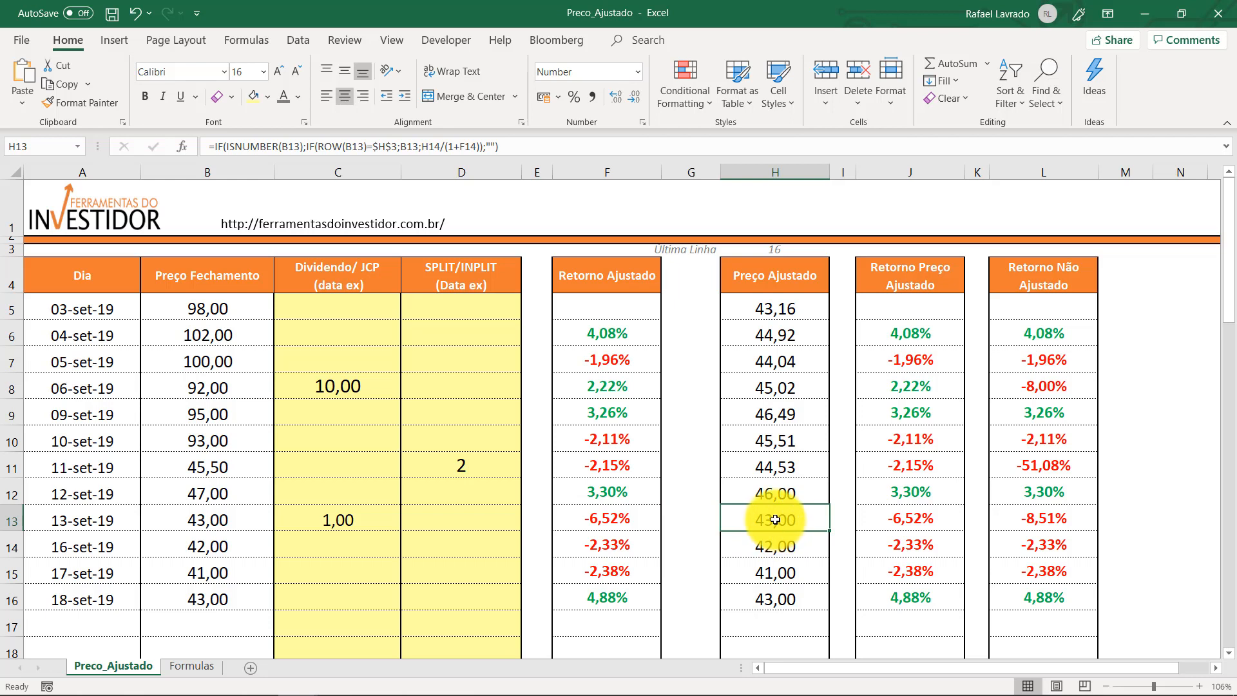
pyautogui.click(781, 499)
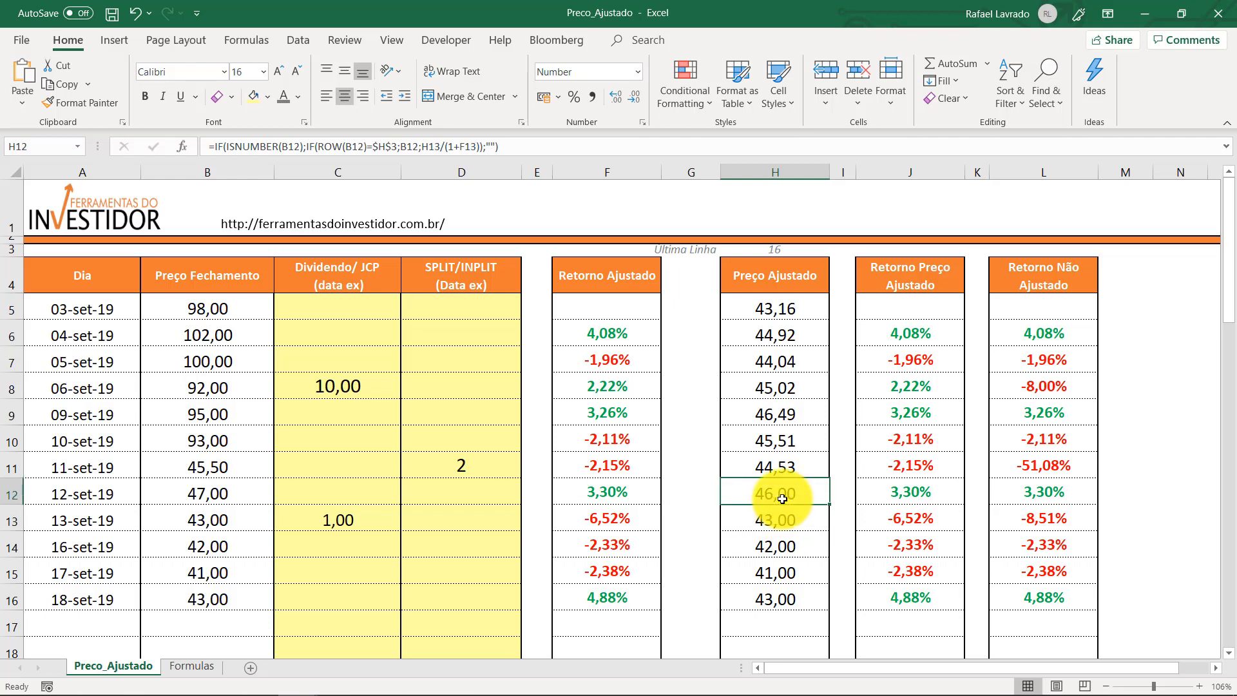
pyautogui.click(219, 494)
pyautogui.click(241, 527)
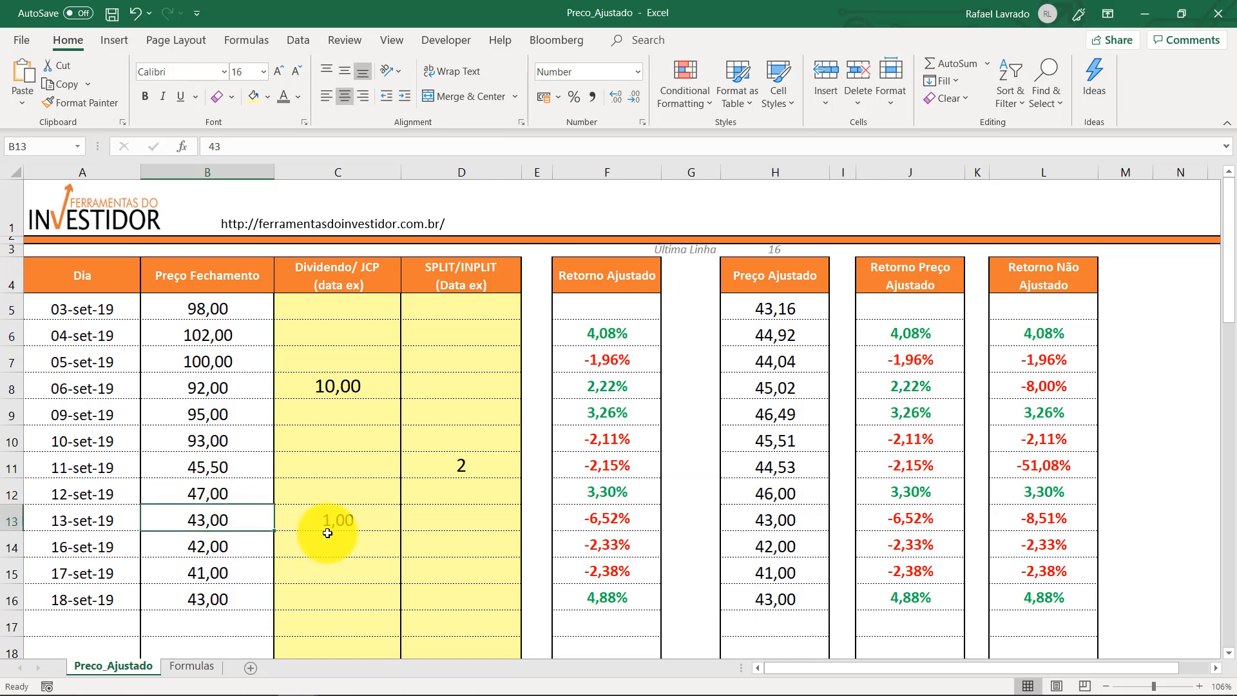
pyautogui.click(359, 522)
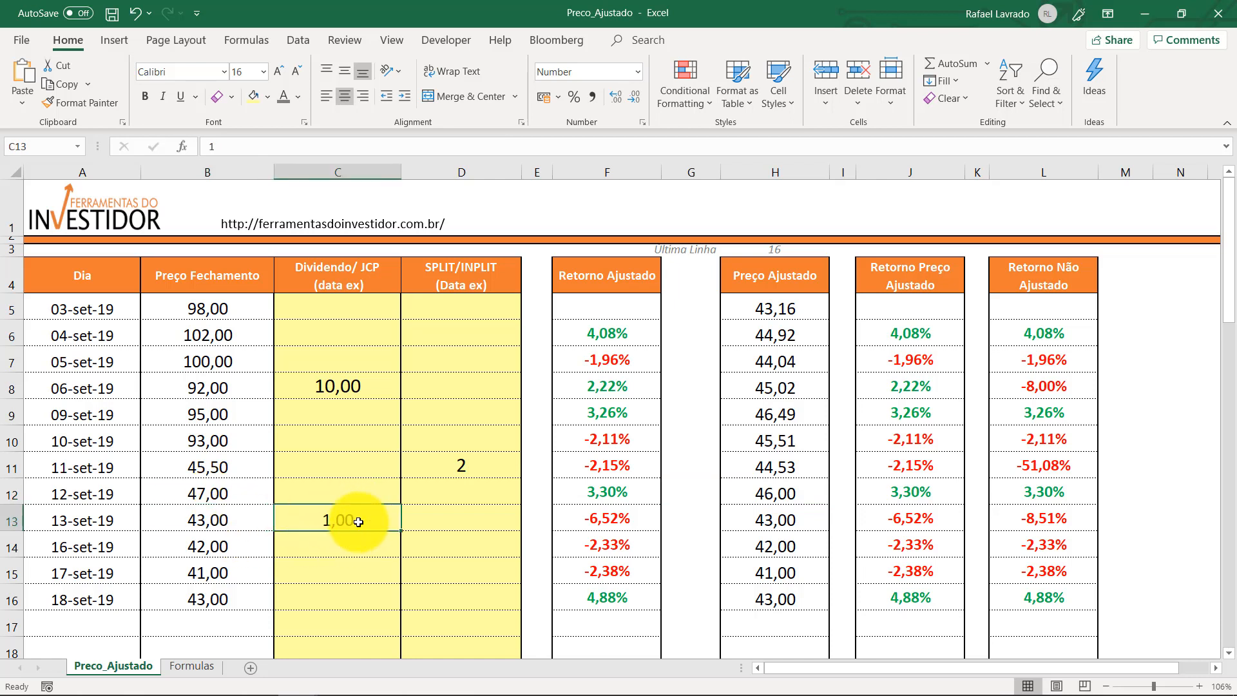
pyautogui.click(772, 494)
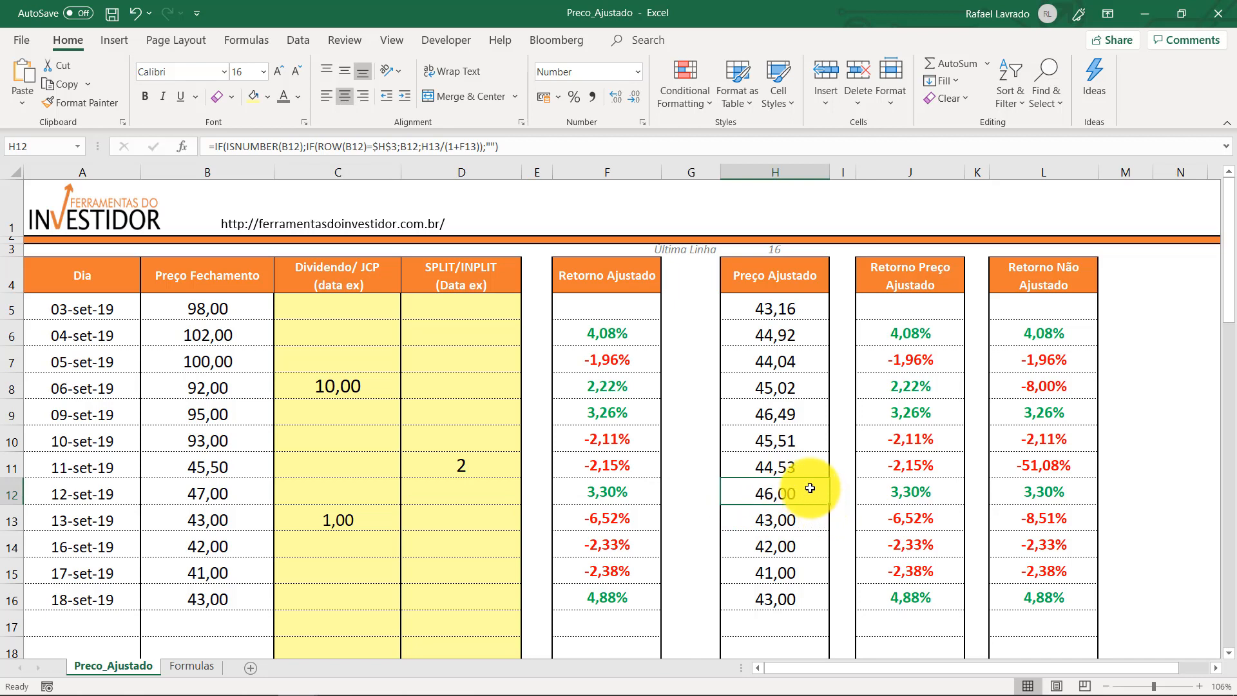
# Trace the Preço Ajustado formulas upward from H11 to H5.
pyautogui.click(798, 474)
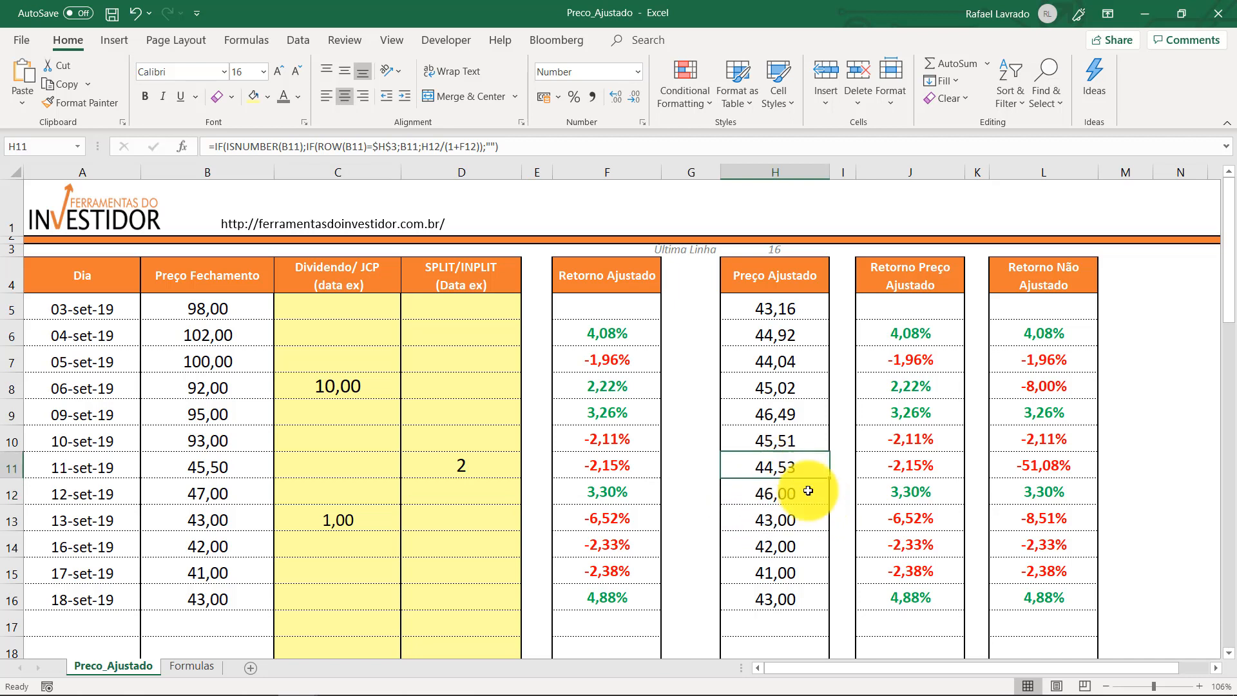
pyautogui.click(760, 413)
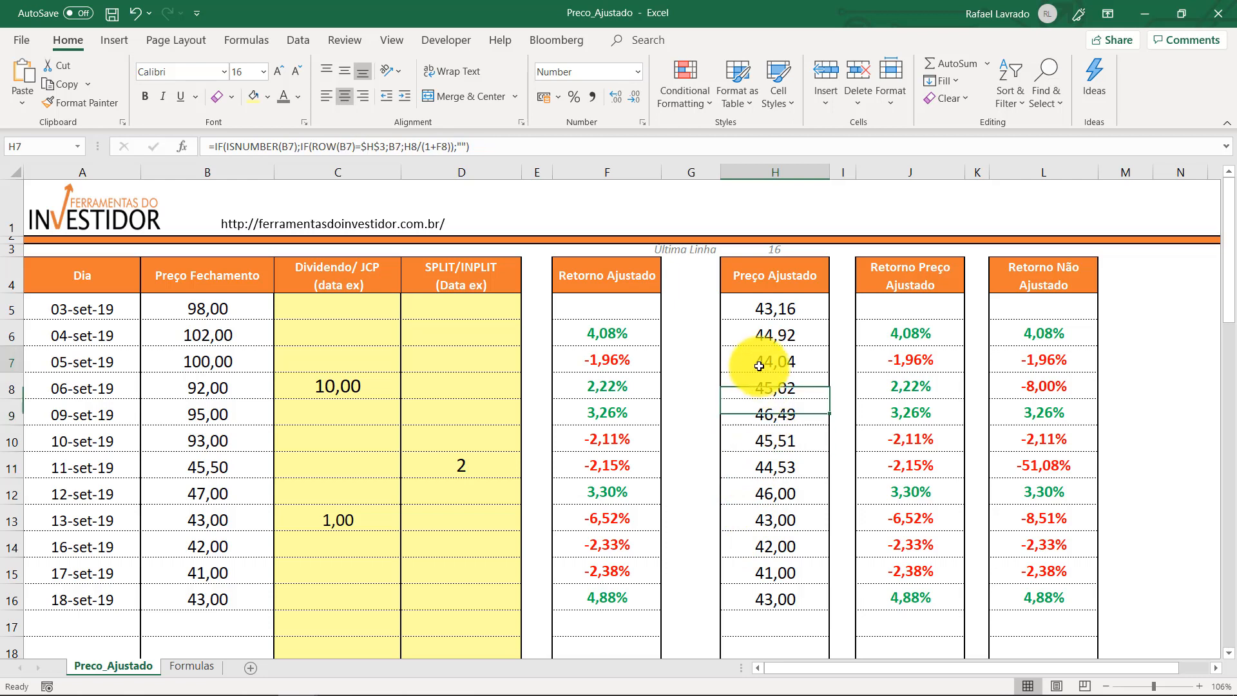
pyautogui.click(759, 366)
pyautogui.click(758, 328)
pyautogui.click(755, 304)
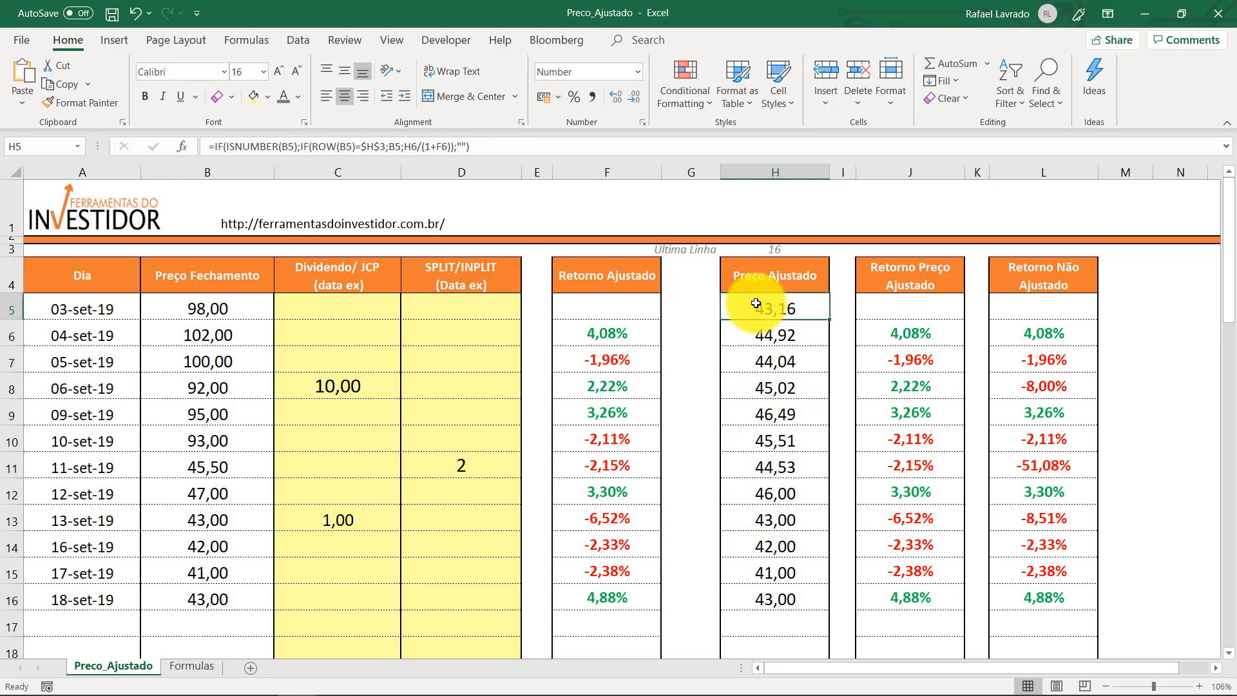
# Inspect the Retorno Preço Ajustado formula in J6 and compare it with the Retorno Ajustado formula in F6.
pyautogui.click(922, 351)
pyautogui.click(911, 331)
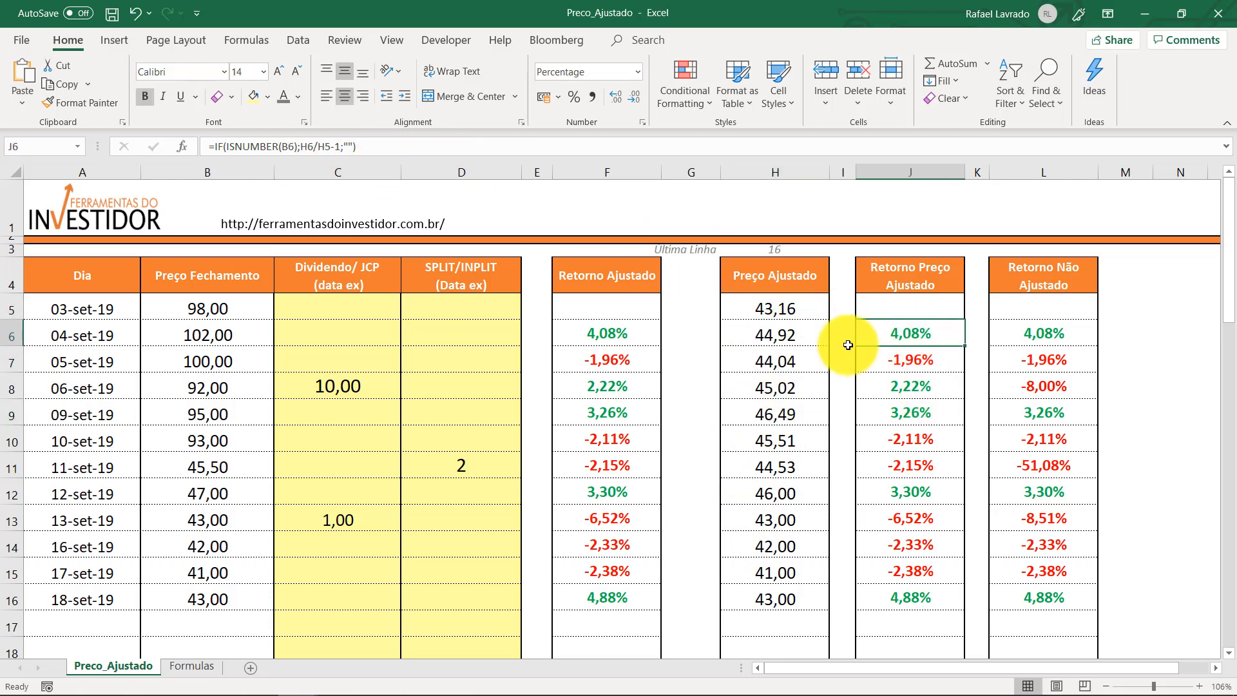
pyautogui.click(295, 147)
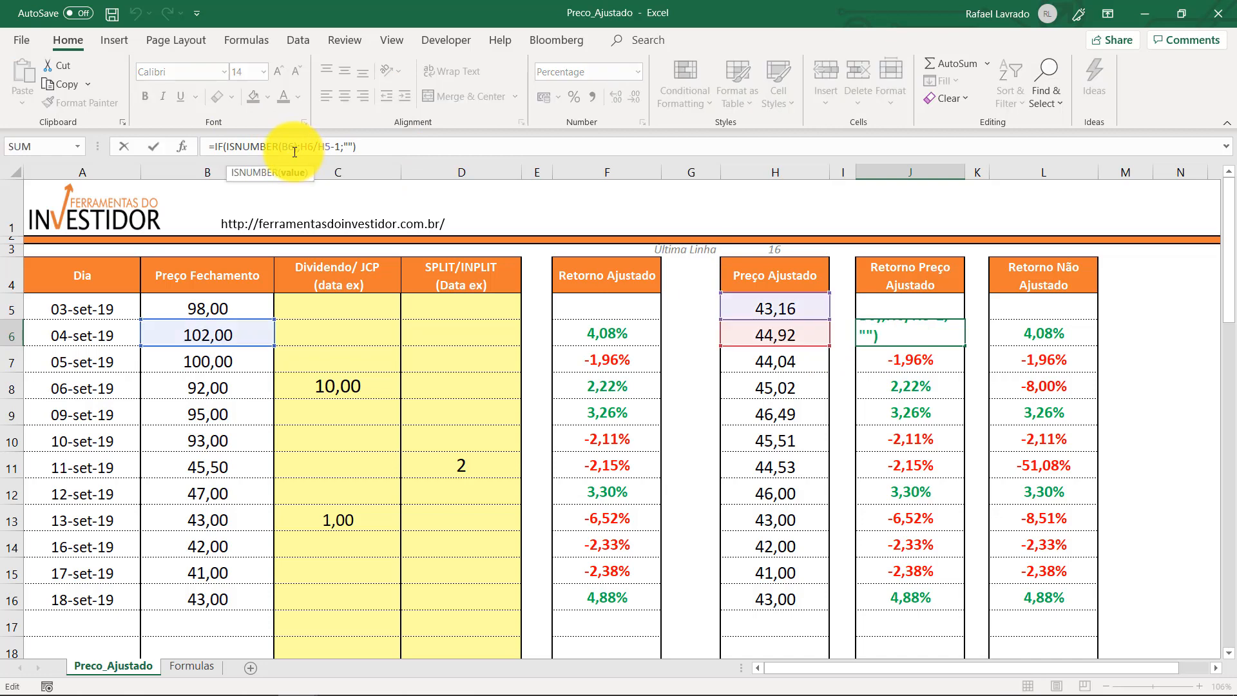
pyautogui.press('Return')
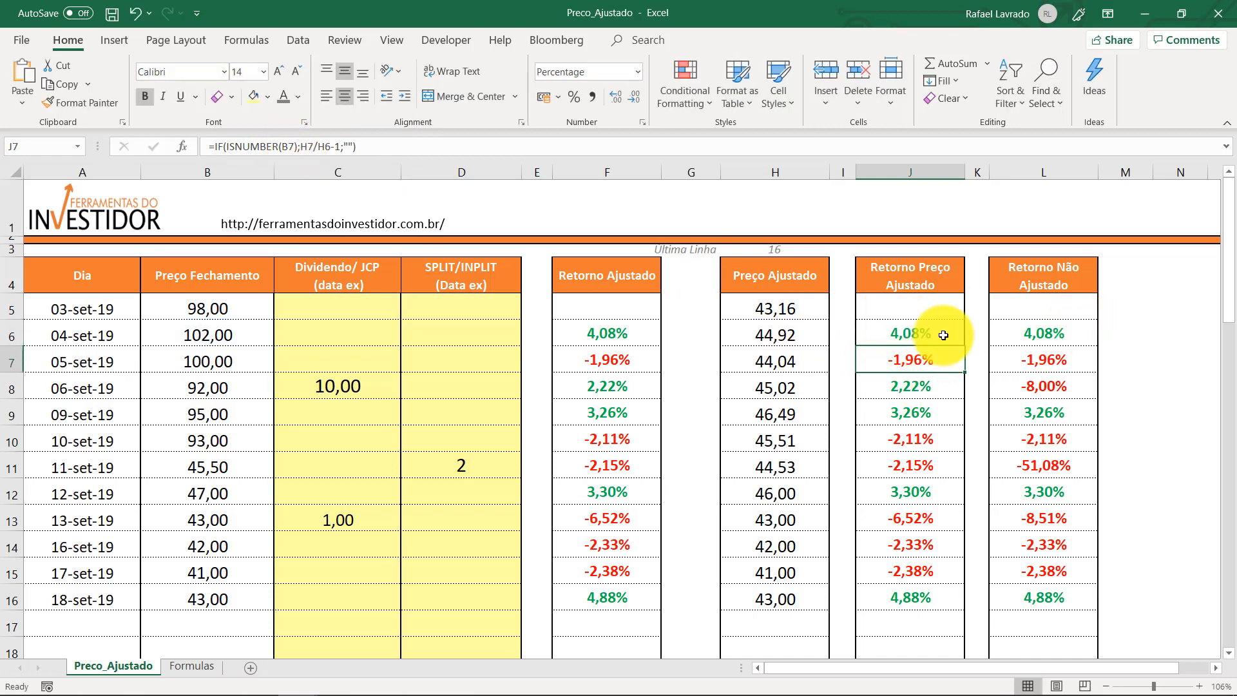
pyautogui.click(938, 335)
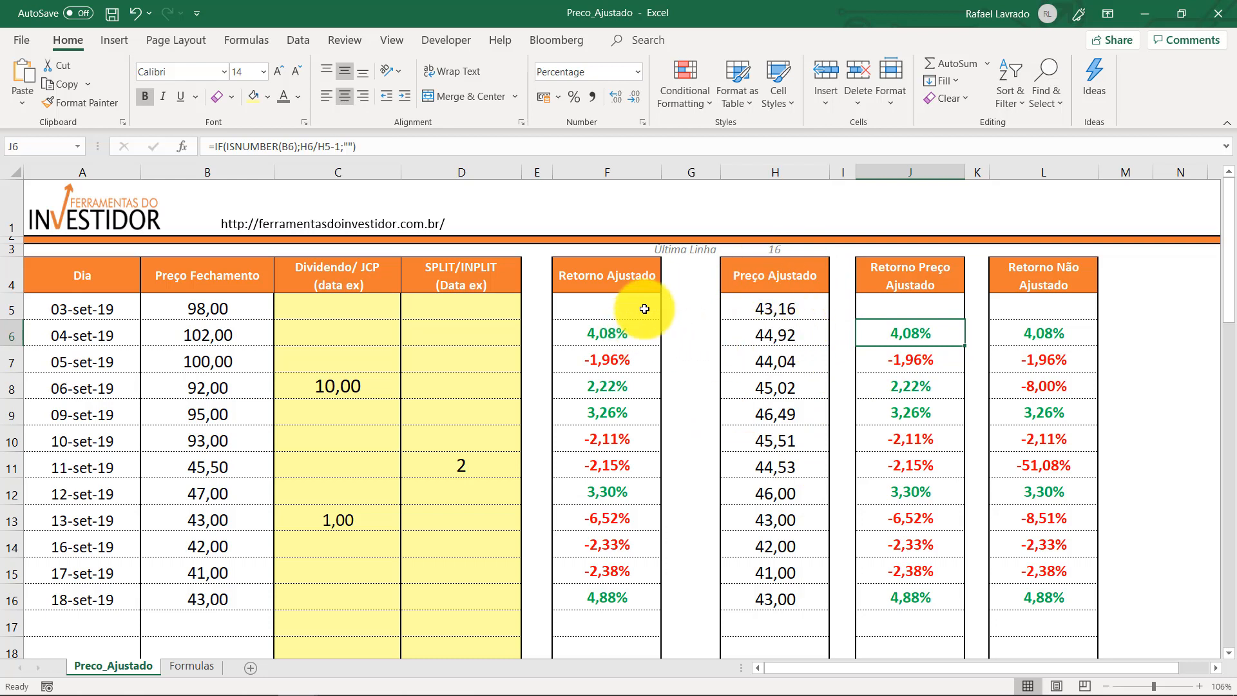
pyautogui.click(603, 329)
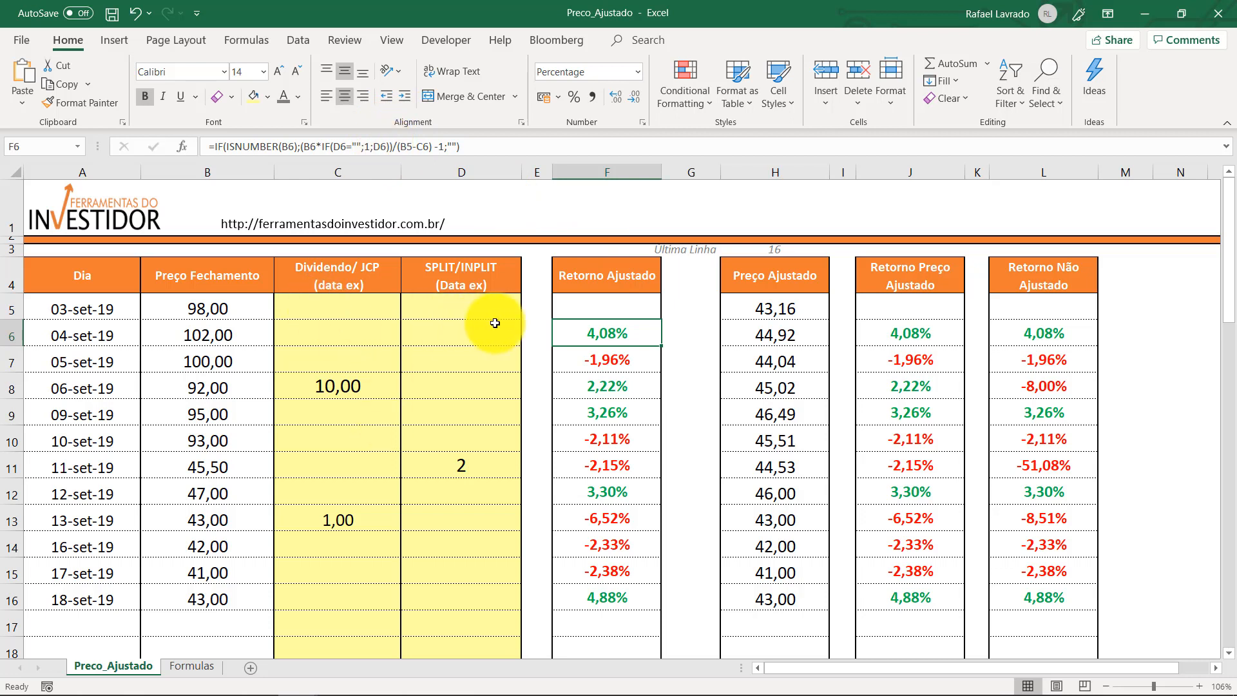
# Review the full Preço Ajustado series in H5:H16, including the individual cells H5 and H11.
pyautogui.moveTo(781, 308); pyautogui.dragTo(788, 587)
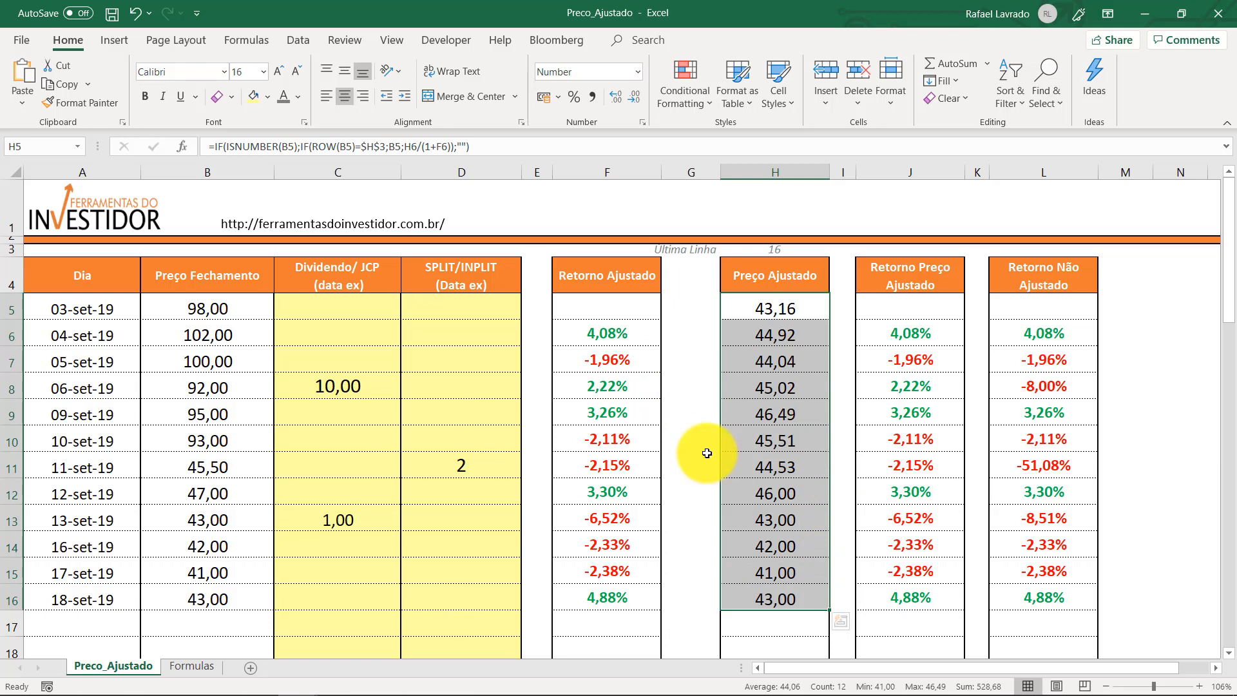
pyautogui.click(782, 473)
pyautogui.moveTo(795, 309); pyautogui.dragTo(806, 591)
pyautogui.moveTo(805, 596); pyautogui.dragTo(804, 598)
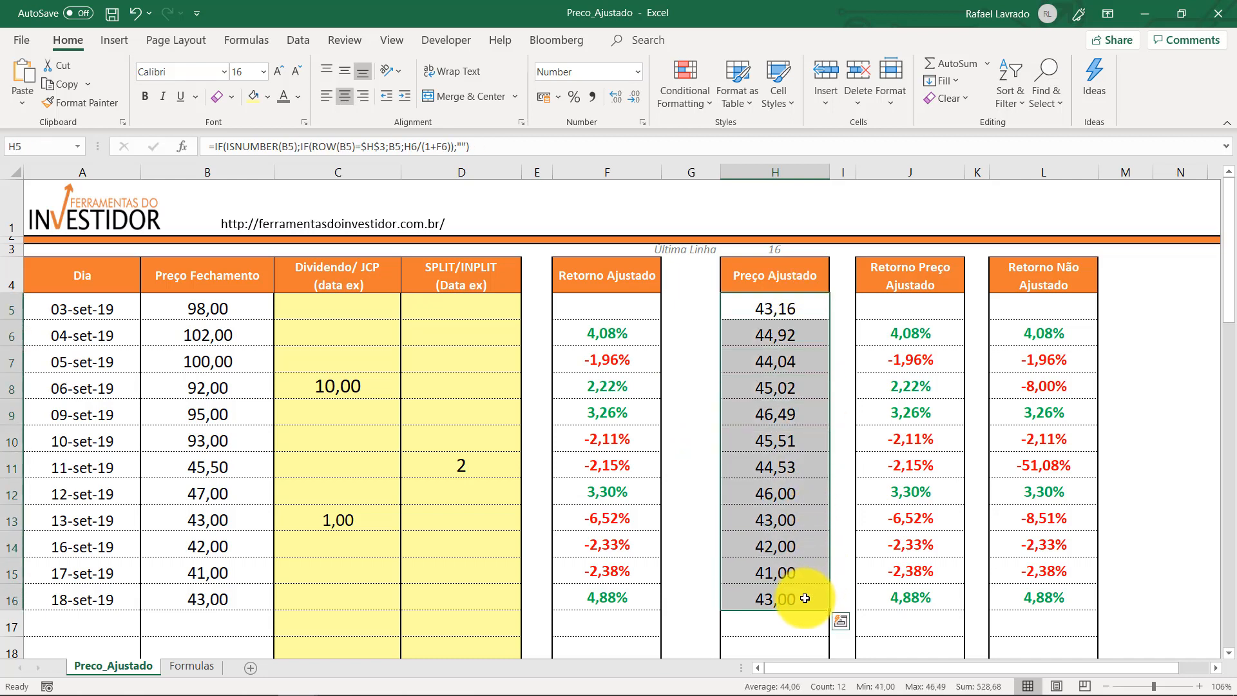
pyautogui.click(794, 310)
pyautogui.click(798, 474)
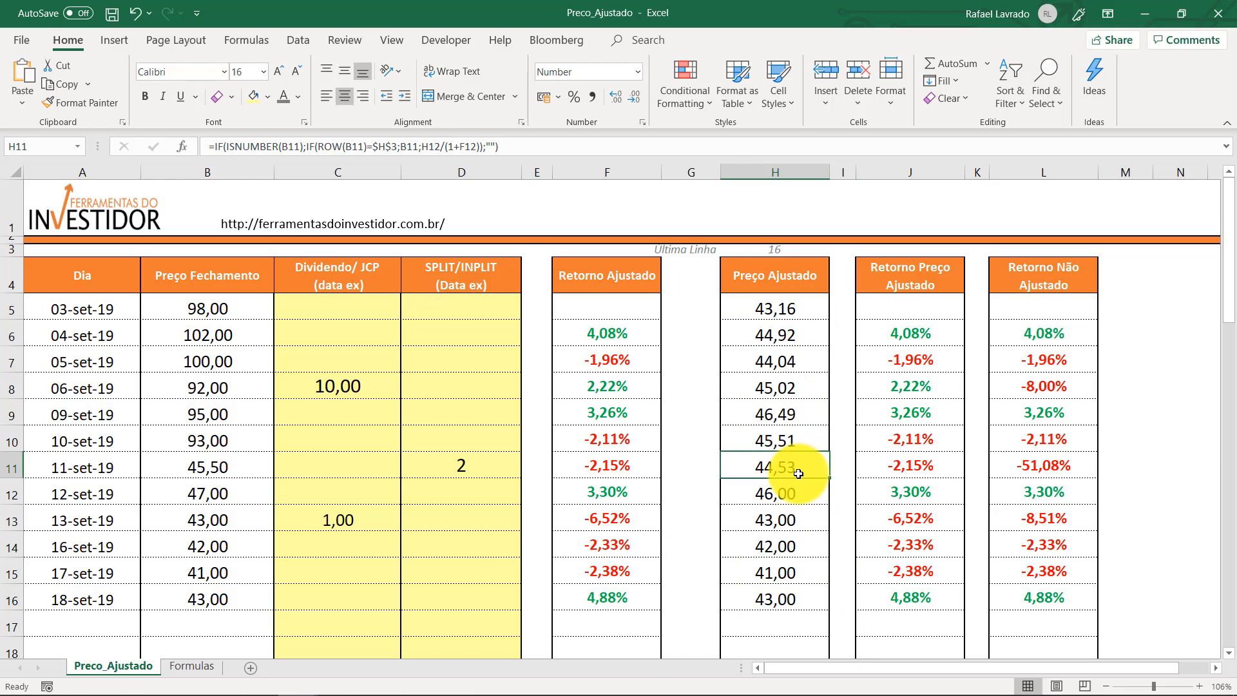